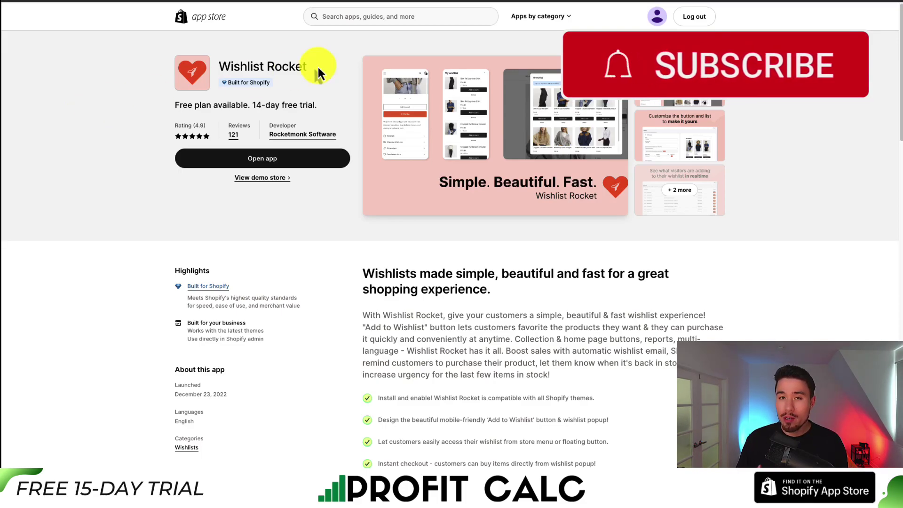
Review the Wishlist Rocket free plan: wishlist button feature and monthly wishlisted items limit
{"action": "left_click_drag", "start_coordinate": [220, 66], "coordinate": [318, 66]}
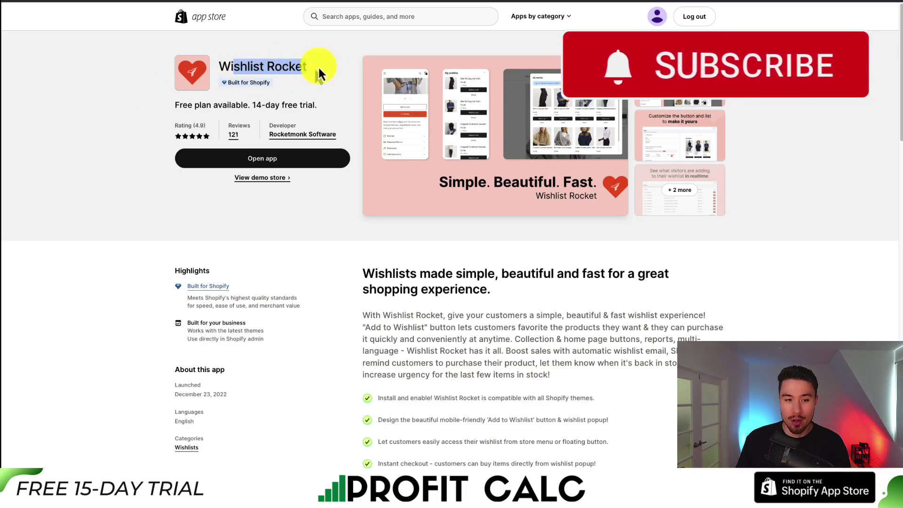
{"action": "scroll", "coordinate": [184, 197], "scroll_direction": "down", "scroll_amount": 8}
{"action": "scroll", "coordinate": [183, 203], "scroll_direction": "down", "scroll_amount": 1}
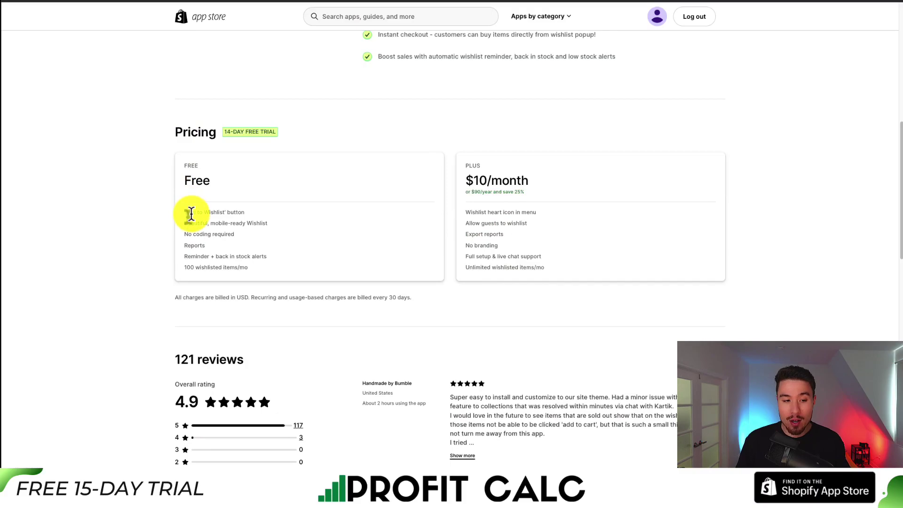
{"action": "triple_click", "coordinate": [205, 214]}
{"action": "scroll", "coordinate": [177, 270], "scroll_direction": "up", "scroll_amount": 1}
{"action": "left_click_drag", "start_coordinate": [190, 270], "coordinate": [205, 256]}
{"action": "scroll", "coordinate": [127, 232], "scroll_direction": "up", "scroll_amount": 15}
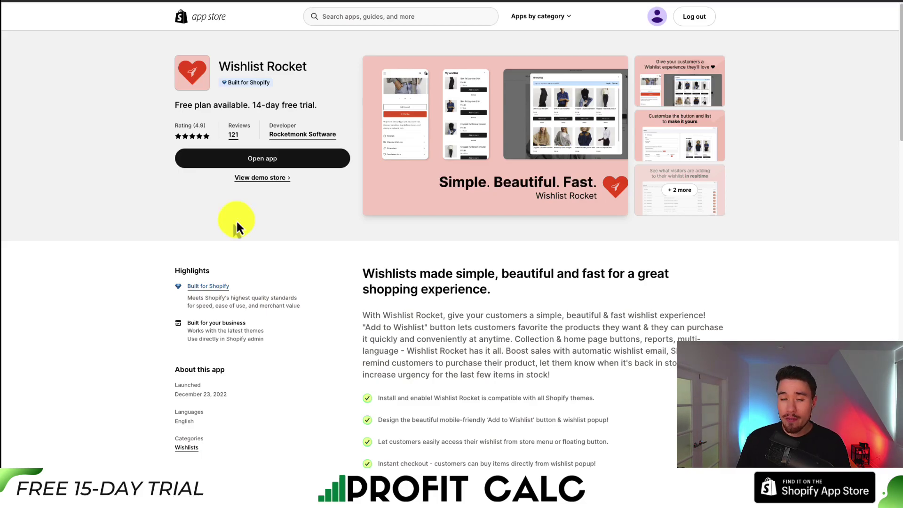
Get started with Wishlist Rocket and go to enabling its app embed on Step 1
{"action": "left_click_drag", "start_coordinate": [220, 67], "coordinate": [335, 71]}
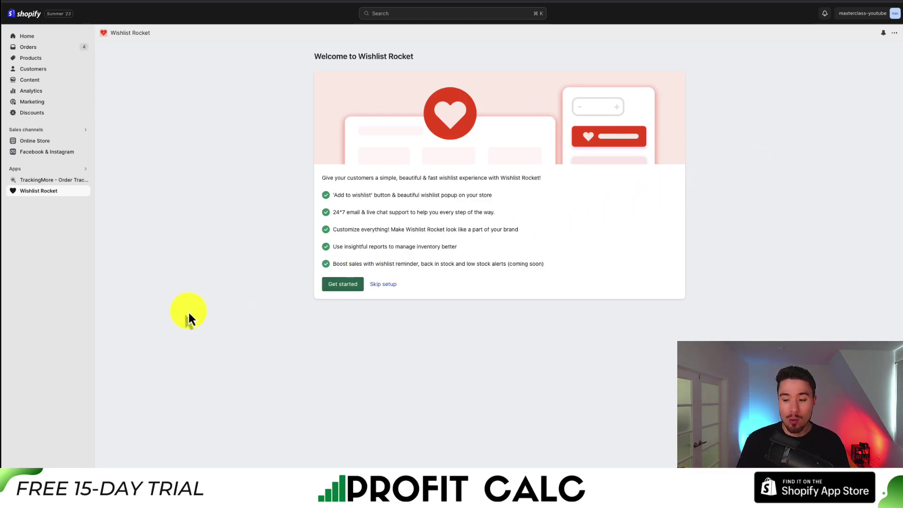
{"action": "left_click", "coordinate": [329, 285]}
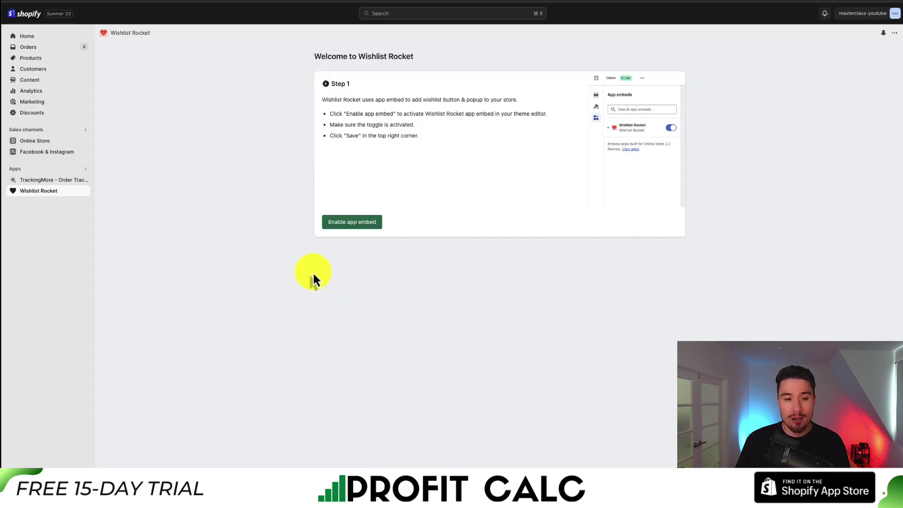
{"action": "left_click", "coordinate": [356, 217]}
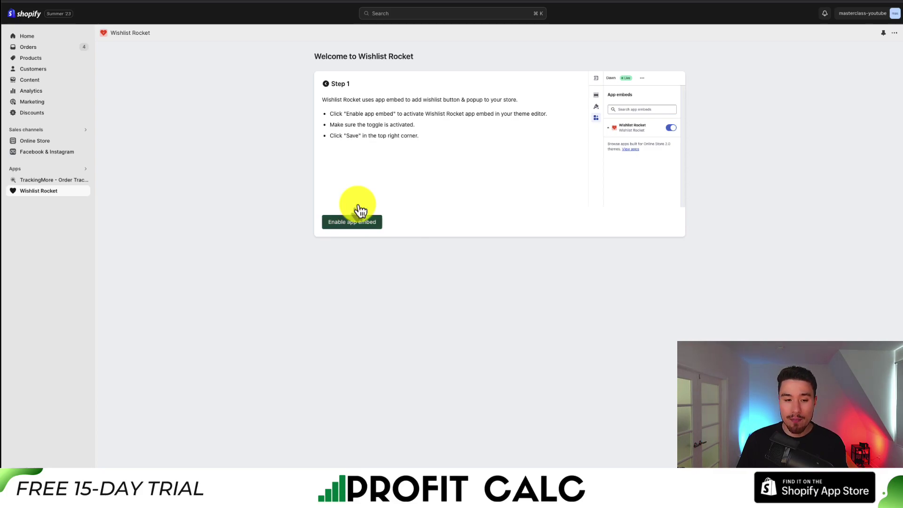
On the button customization step, set the wishlist button text colour to lime green
{"action": "left_click", "coordinate": [344, 230]}
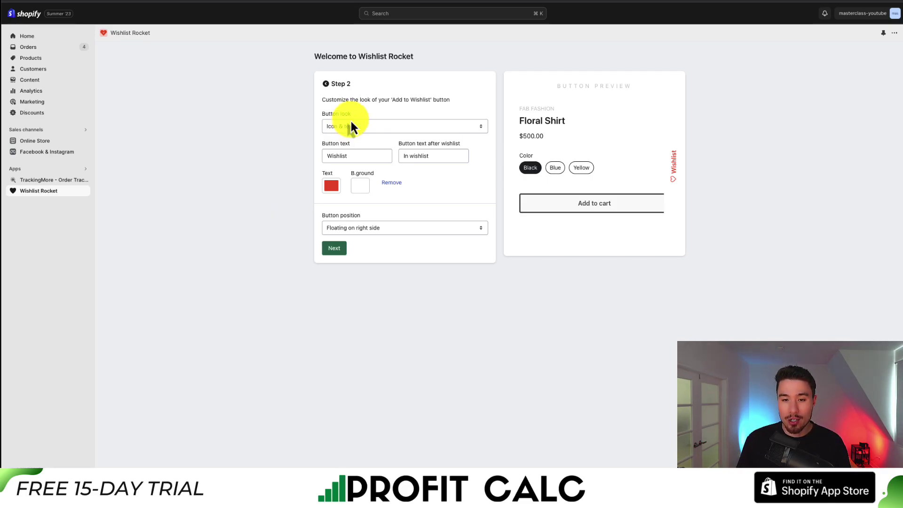
{"action": "left_click", "coordinate": [339, 188]}
{"action": "left_click", "coordinate": [332, 222]}
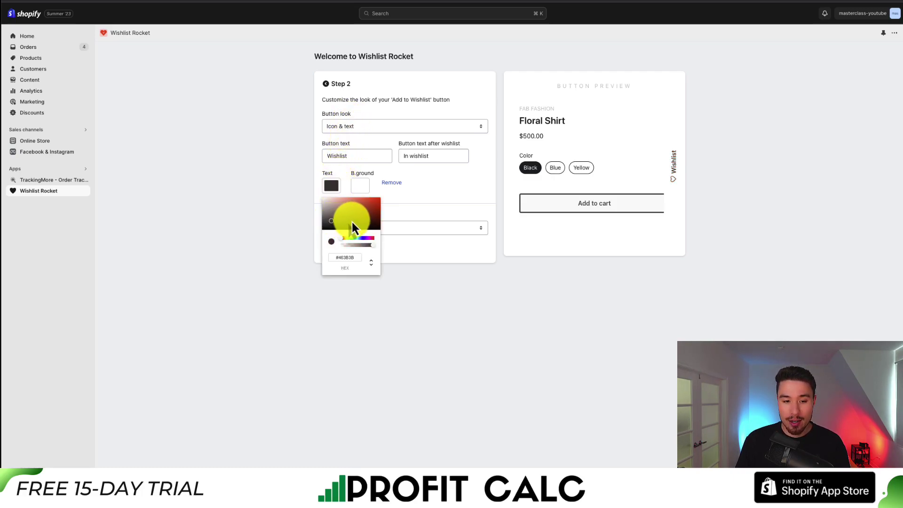
{"action": "left_click", "coordinate": [351, 221]}
{"action": "left_click", "coordinate": [377, 200]}
{"action": "left_click", "coordinate": [267, 207]}
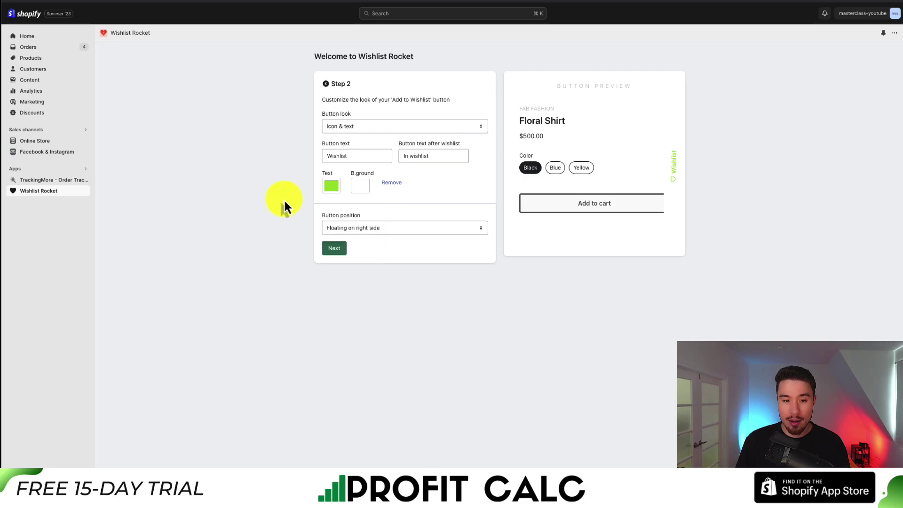
Change the button label to 'Wishlist This Product', keeping the icon and text style
{"action": "left_click", "coordinate": [358, 157]}
{"action": "type", "text": "This Product"}
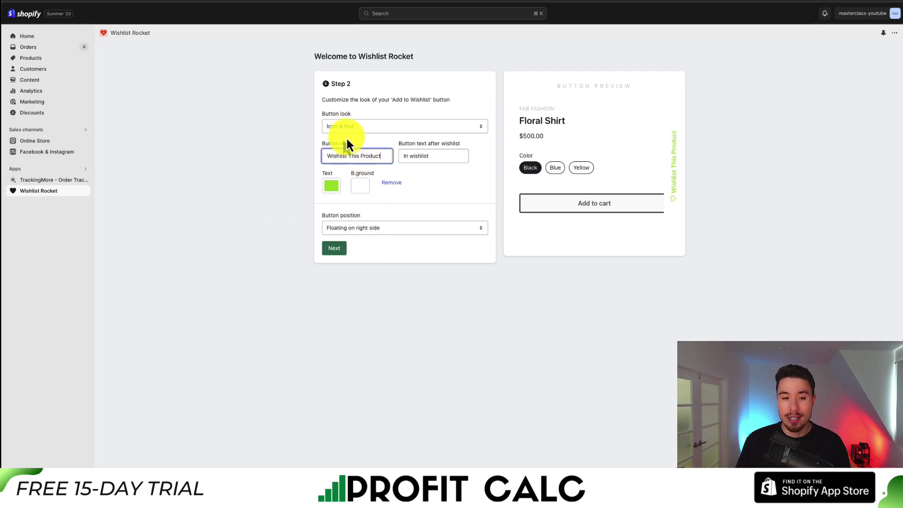
{"action": "left_click", "coordinate": [346, 127]}
{"action": "left_click", "coordinate": [347, 135]}
{"action": "left_click", "coordinate": [348, 128]}
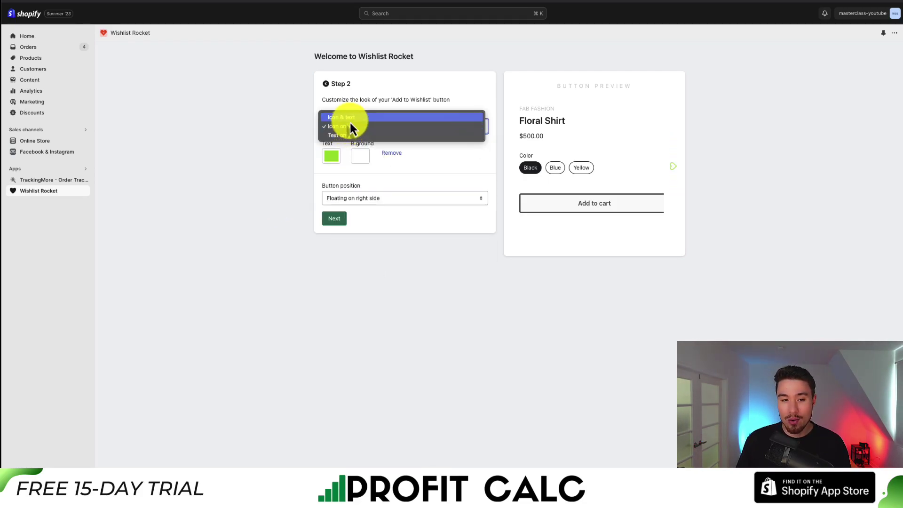
{"action": "left_click", "coordinate": [350, 120]}
Place the wishlist button Below Add to Cart and continue to popup setup
{"action": "left_click", "coordinate": [356, 227]}
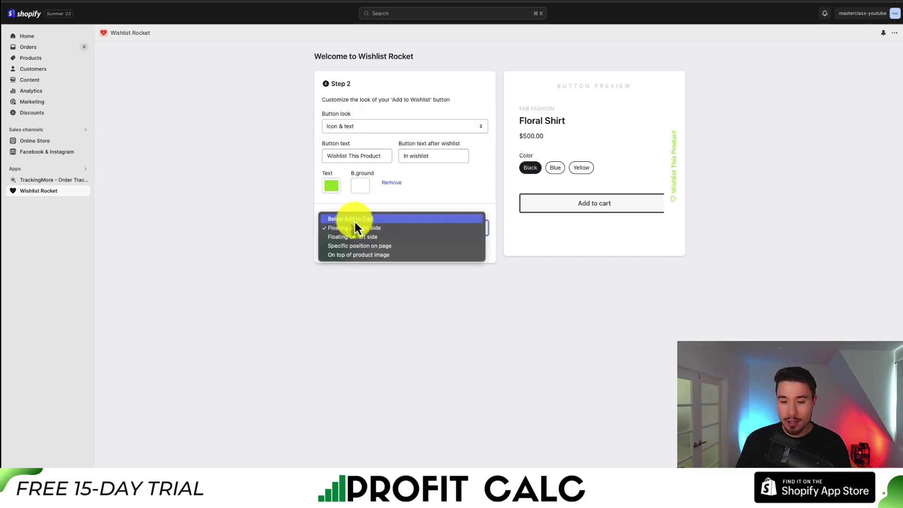
{"action": "left_click", "coordinate": [354, 220]}
{"action": "left_click", "coordinate": [354, 221]}
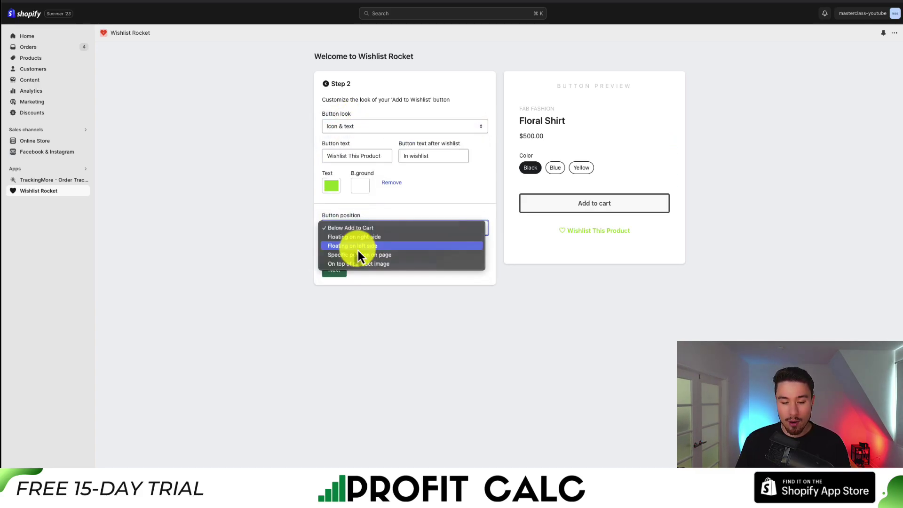
{"action": "left_click", "coordinate": [357, 254]}
{"action": "left_click", "coordinate": [348, 230]}
{"action": "left_click", "coordinate": [349, 236]}
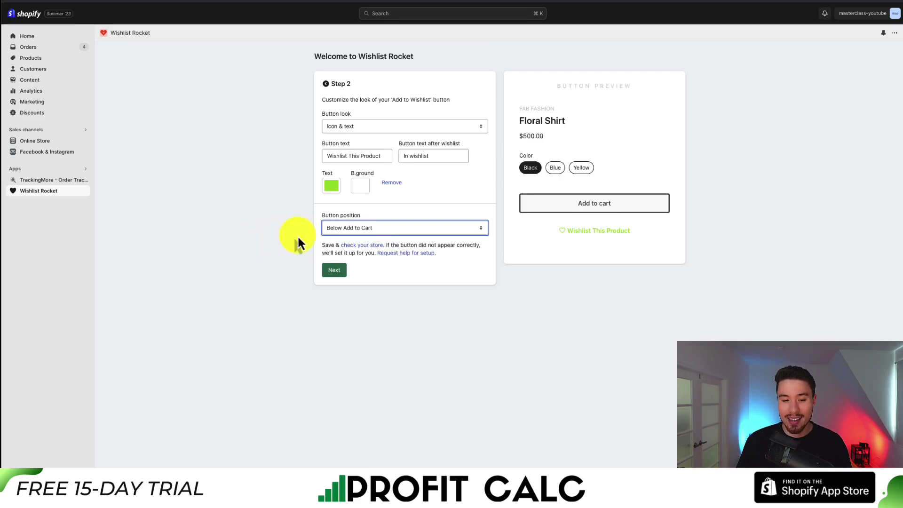
{"action": "left_click", "coordinate": [325, 230]}
{"action": "left_click", "coordinate": [250, 251]}
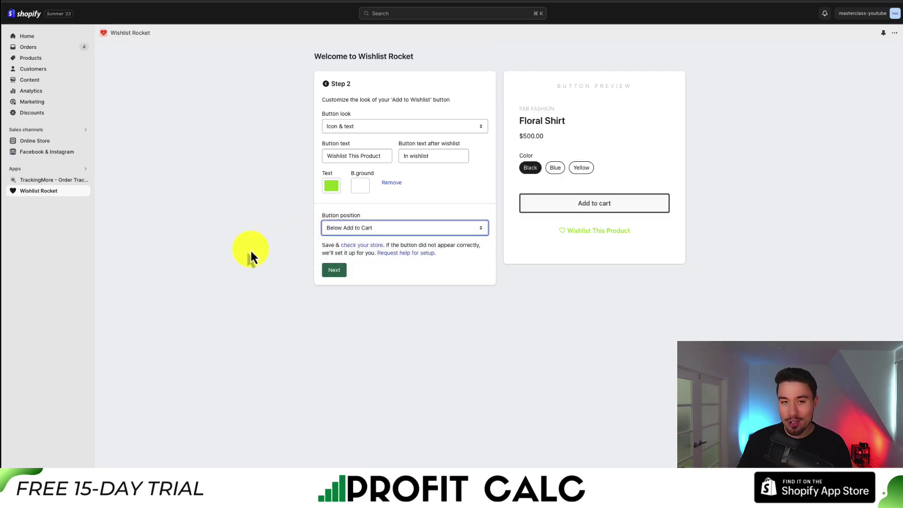
{"action": "left_click", "coordinate": [338, 276]}
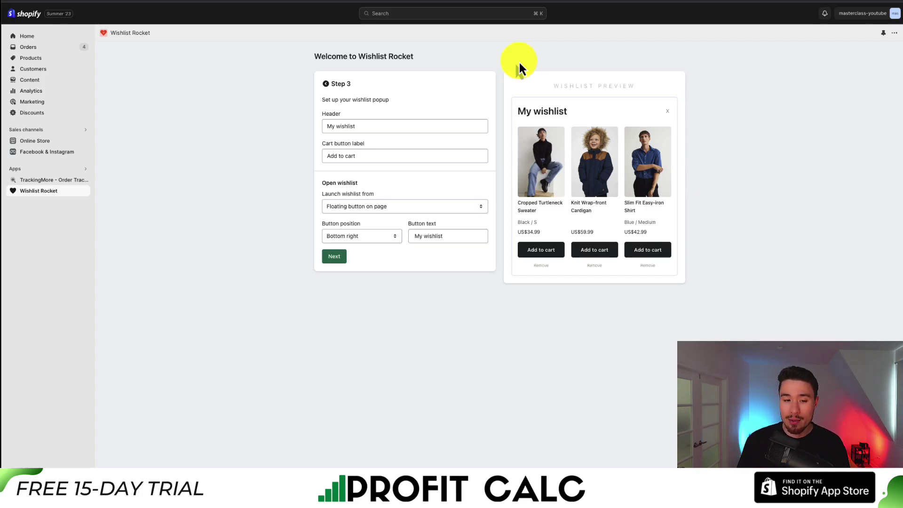
Keep 'Launch wishlist from' as Floating button on page and proceed to the Complete step
{"action": "left_click", "coordinate": [352, 125]}
{"action": "left_click", "coordinate": [367, 205]}
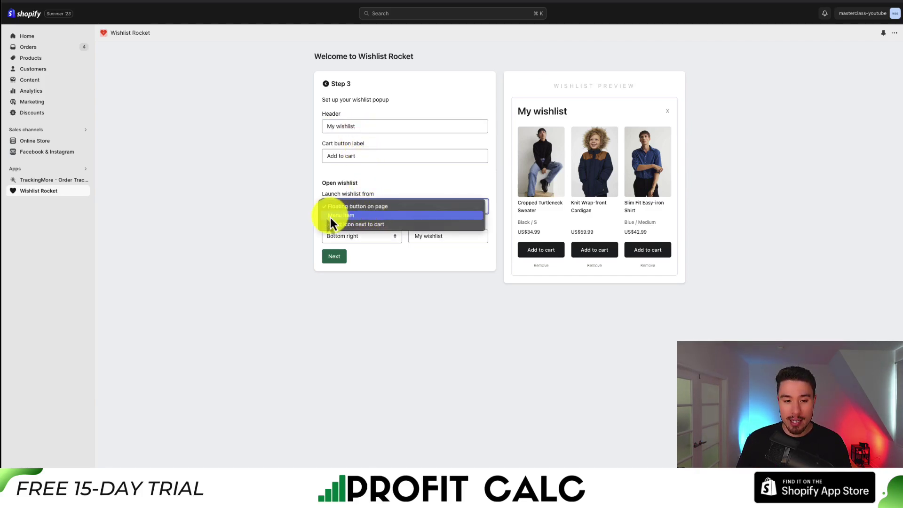
{"action": "left_click", "coordinate": [263, 221]}
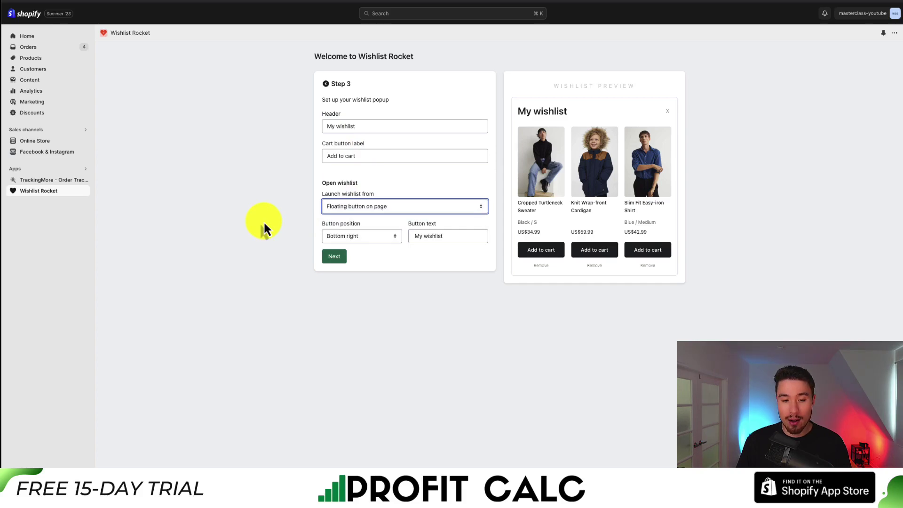
{"action": "left_click", "coordinate": [342, 262]}
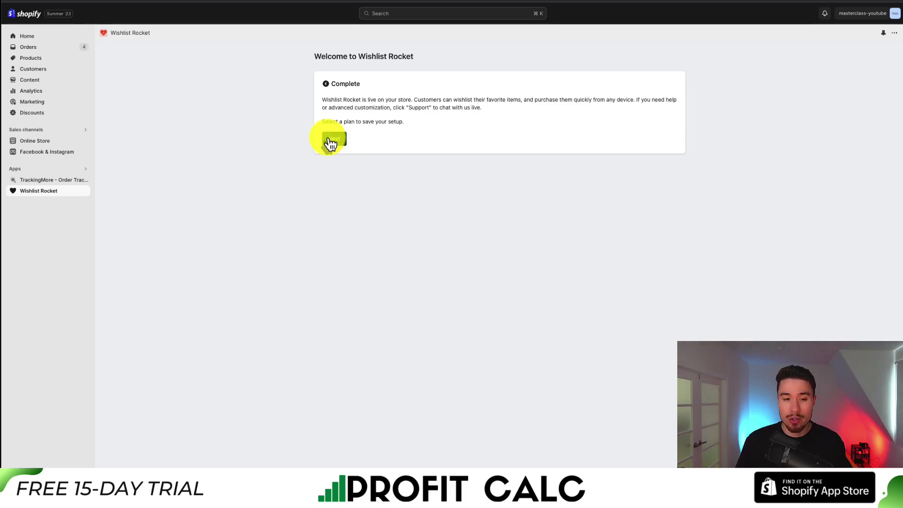
Move past the Complete card and subscribe to the free Start plan
{"action": "left_click", "coordinate": [331, 140]}
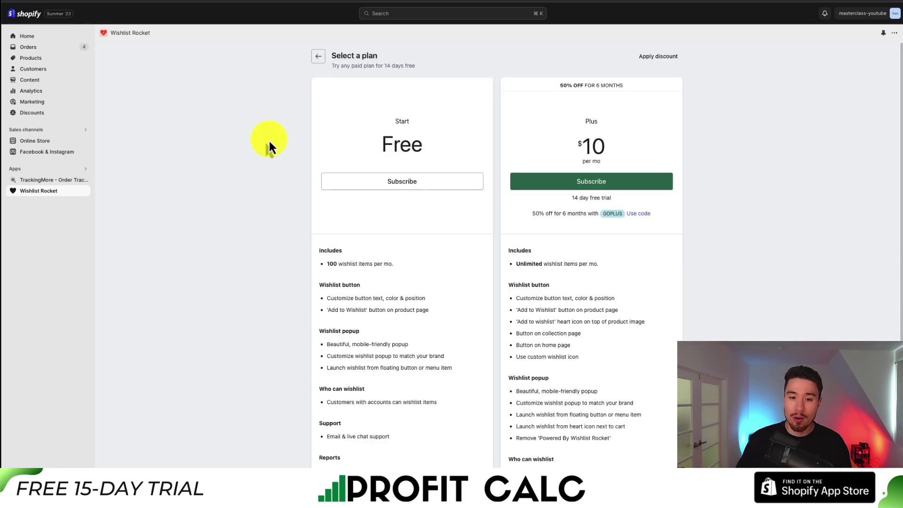
{"action": "left_click", "coordinate": [361, 183]}
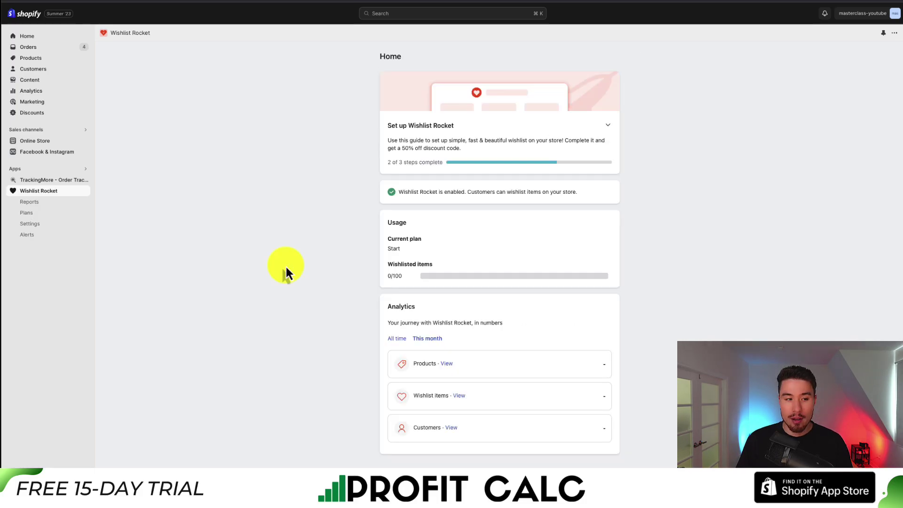
View the live online store and open the Outdoor Camping Bag product page
{"action": "left_click", "coordinate": [84, 141]}
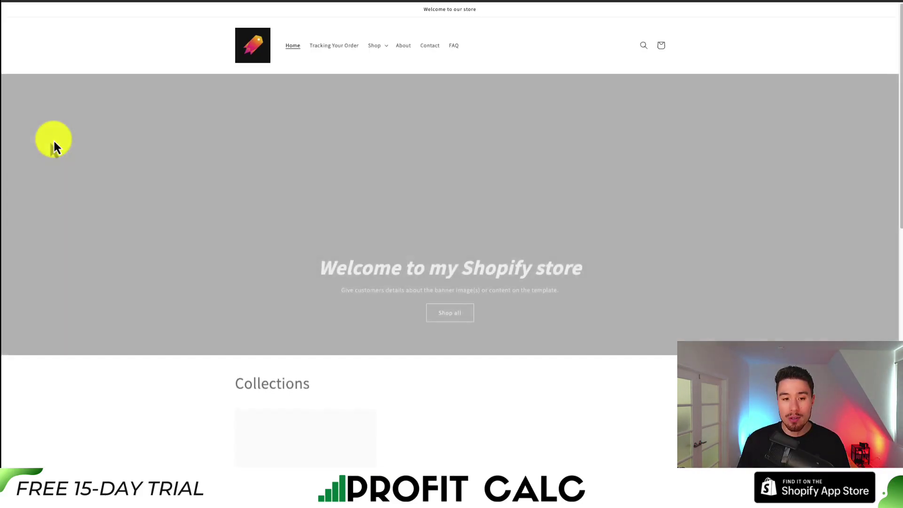
{"action": "scroll", "coordinate": [53, 139], "scroll_direction": "down", "scroll_amount": 8}
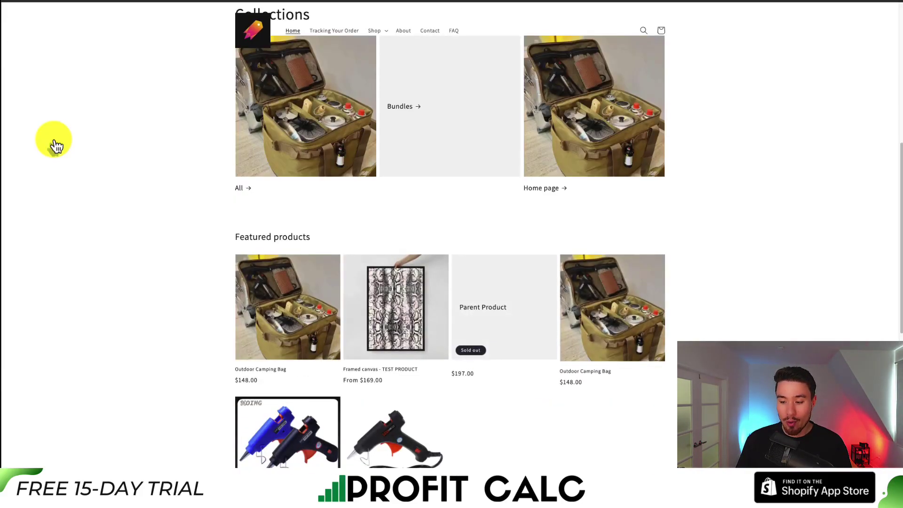
{"action": "left_click", "coordinate": [250, 326]}
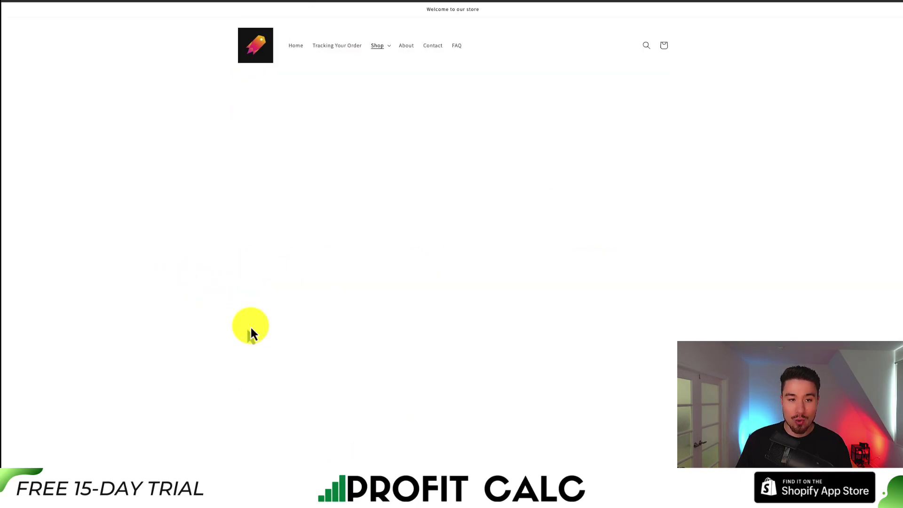
Wishlist the Outdoor Camping Bag, then add it to cart from My wishlist
{"action": "scroll", "coordinate": [125, 180], "scroll_direction": "down", "scroll_amount": 2}
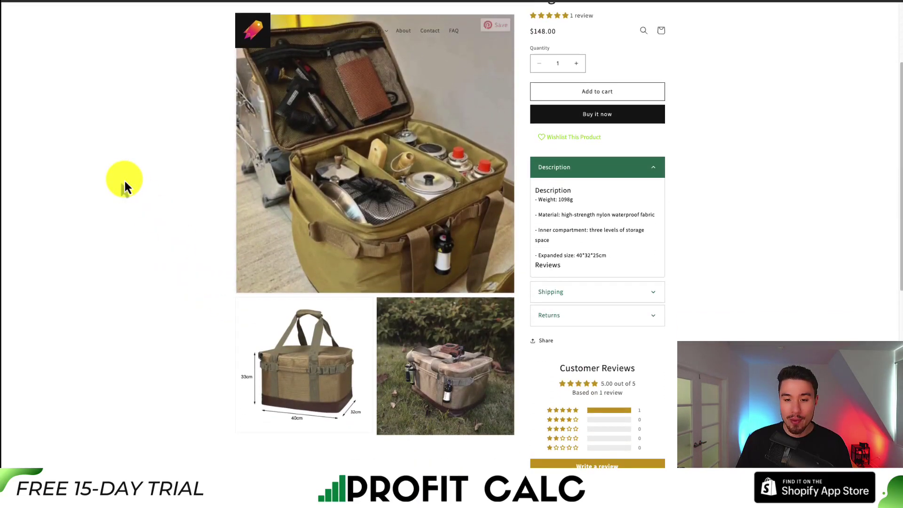
{"action": "left_click", "coordinate": [587, 139]}
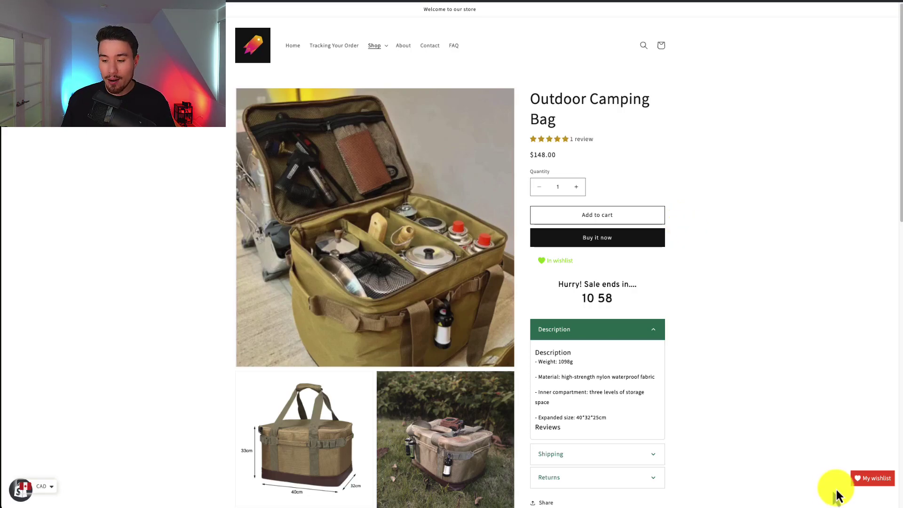
{"action": "left_click", "coordinate": [875, 485]}
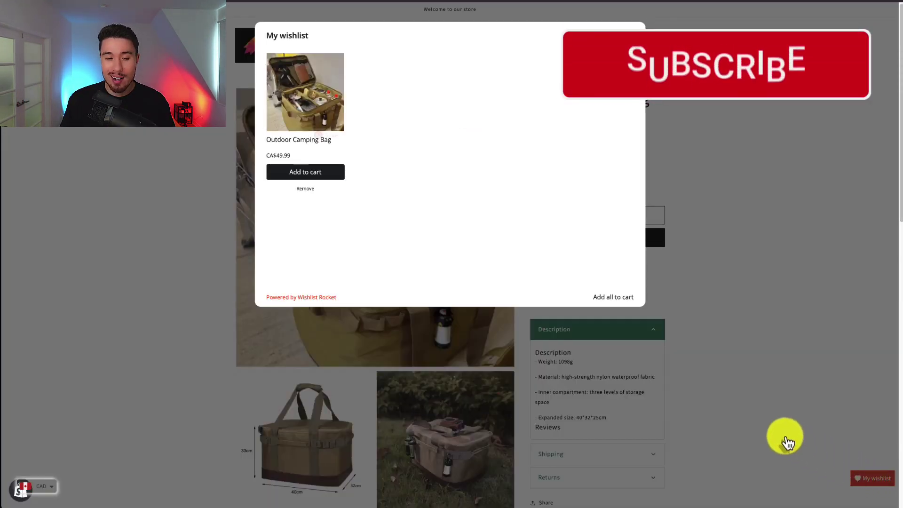
{"action": "left_click", "coordinate": [278, 174]}
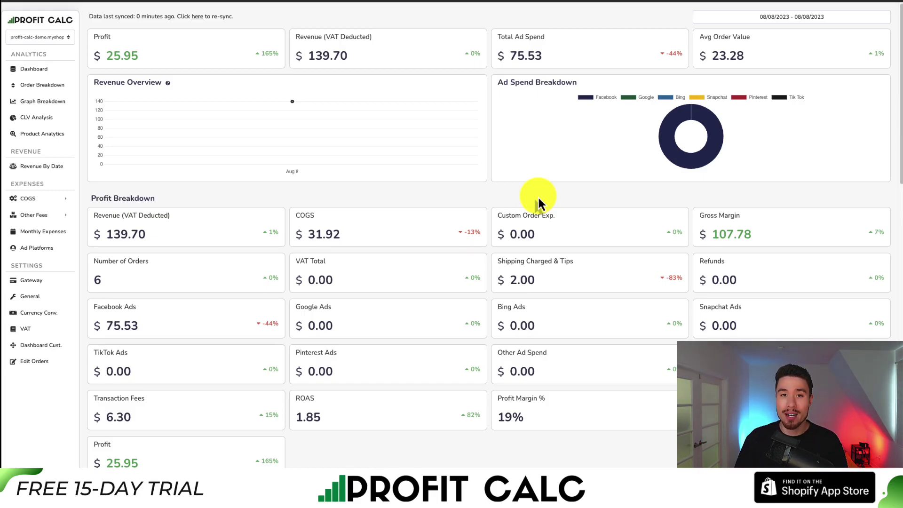
Set the Profit Calc date range to 08/02/2023–08/08/2023 and scroll through the dashboard
{"action": "left_click", "coordinate": [813, 16]}
{"action": "left_click", "coordinate": [842, 59]}
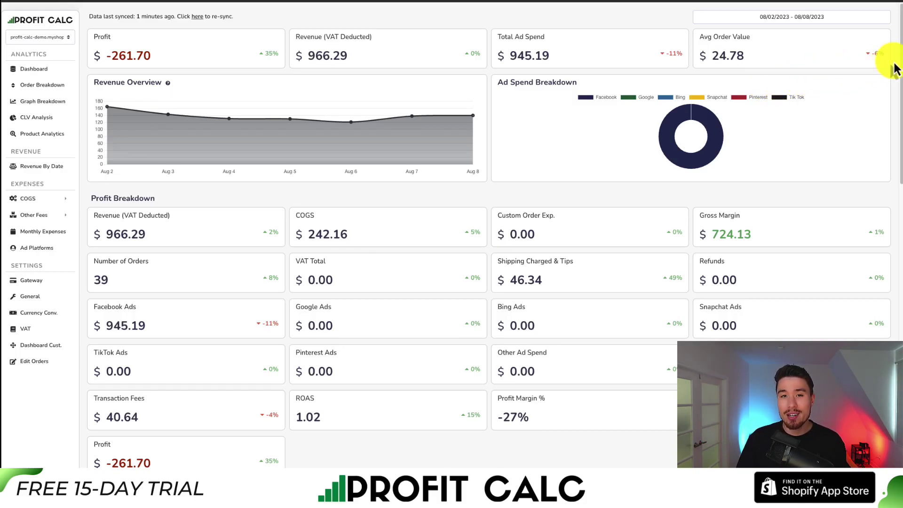
{"action": "scroll", "coordinate": [893, 68], "scroll_direction": "down", "scroll_amount": 3}
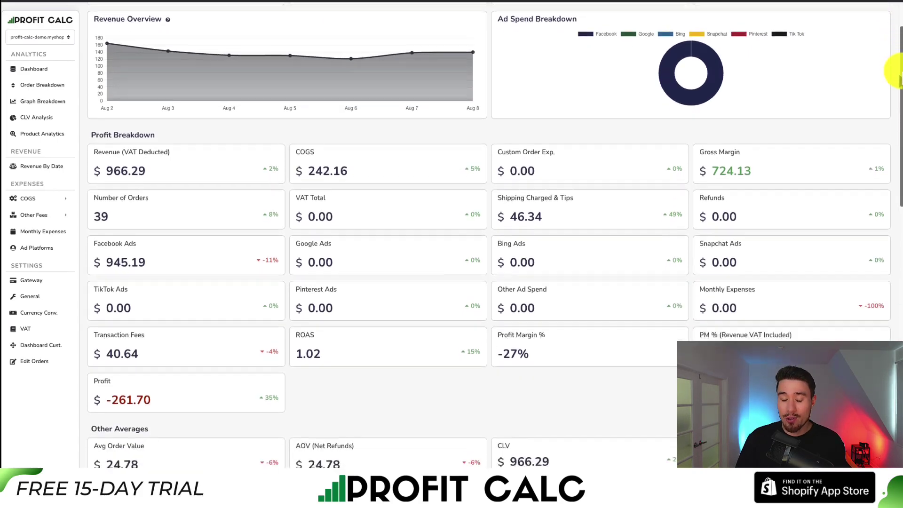
{"action": "left_click_drag", "start_coordinate": [896, 89], "coordinate": [896, 121]}
{"action": "scroll", "coordinate": [898, 44], "scroll_direction": "up", "scroll_amount": 5}
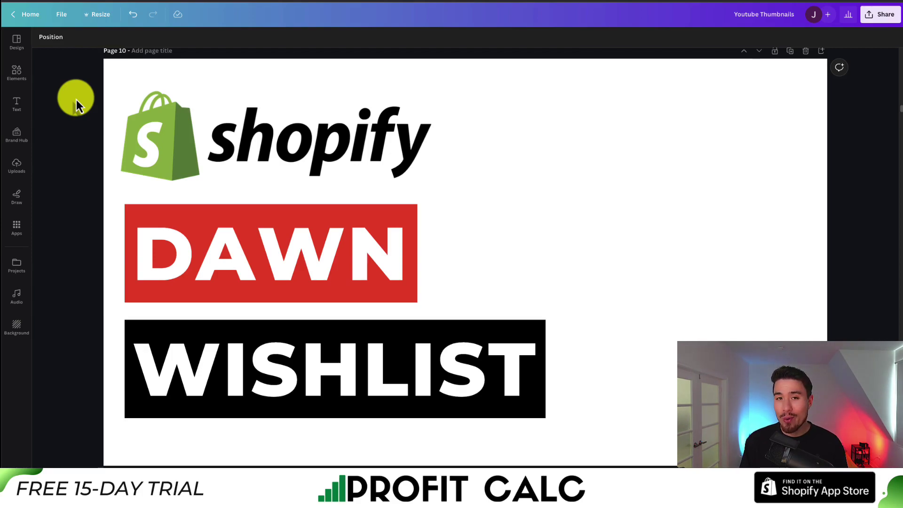
{"action": "scroll", "coordinate": [76, 100], "scroll_direction": "up", "scroll_amount": 1}
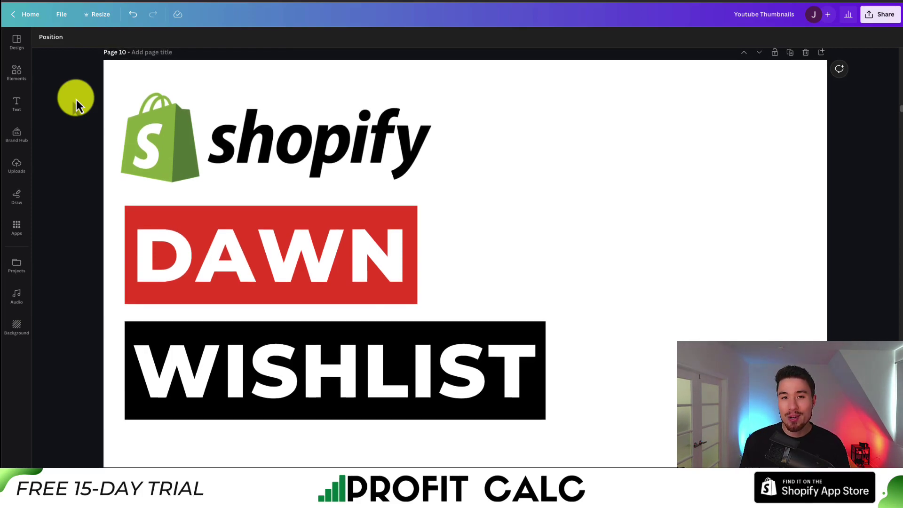